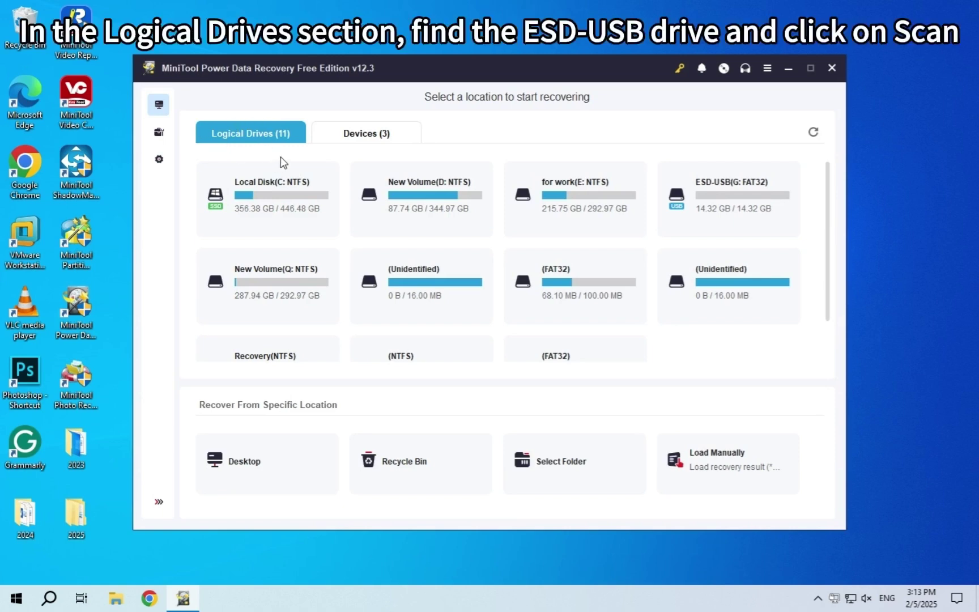
Step: Scan the ESD-USB drive for lost files and group the results by file type
mouse_move(694, 221)
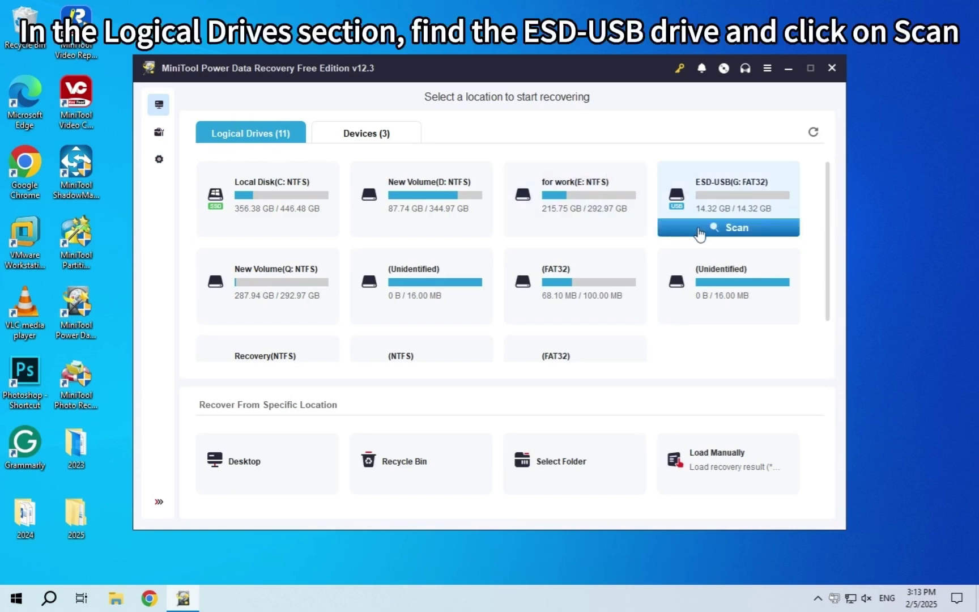
left_click(700, 230)
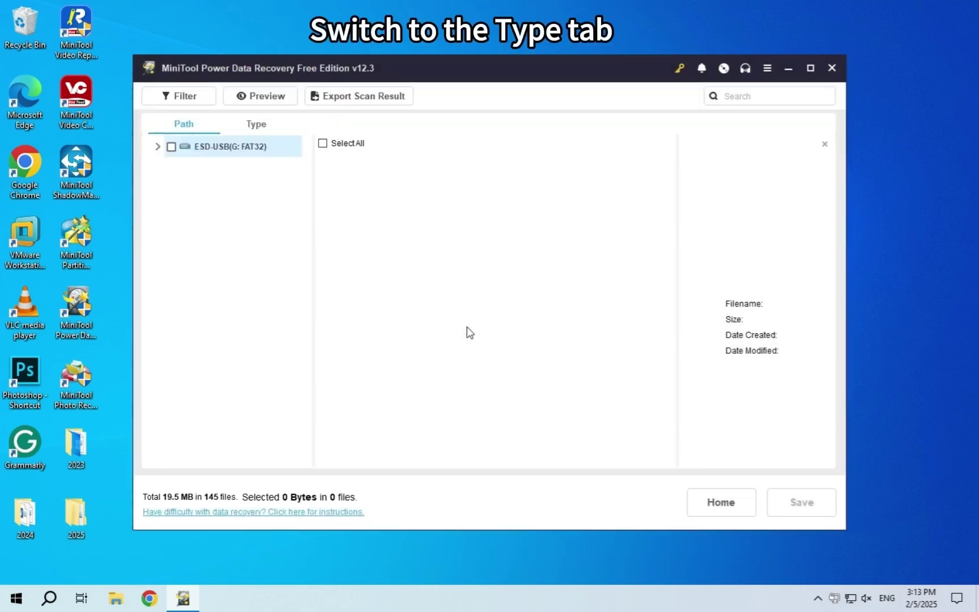
left_click(254, 126)
Step: Filter to the jpg pictures and tick both jpg files, including _MG_7789.JPG
double_click(255, 144)
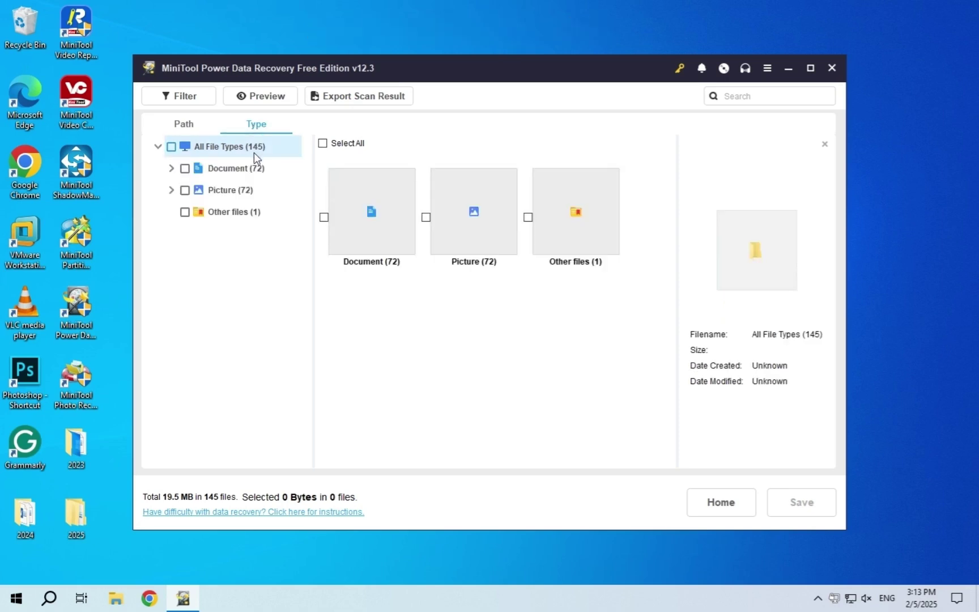
double_click(244, 189)
left_click(238, 214)
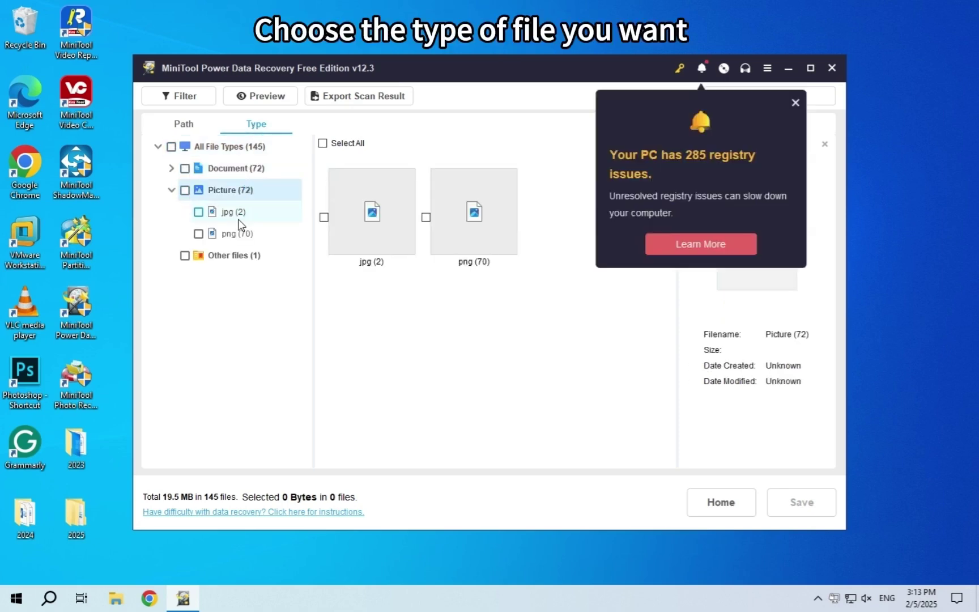
left_click(698, 68)
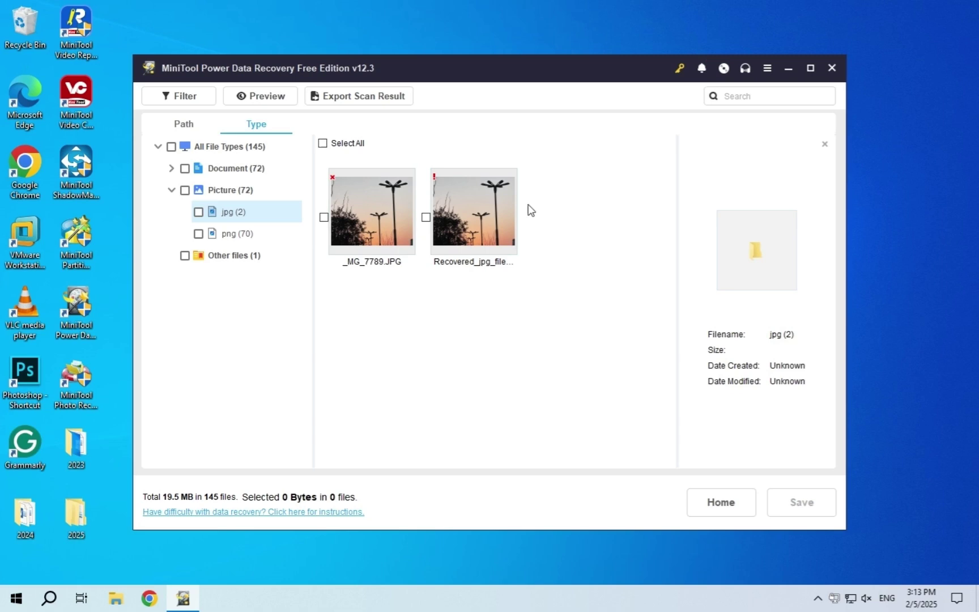
left_click(324, 218)
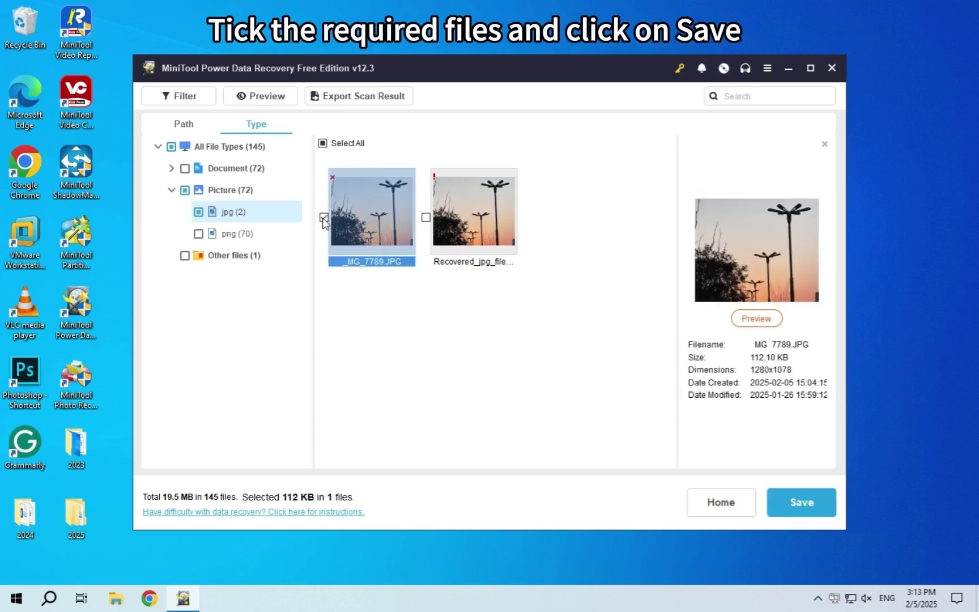
left_click(426, 217)
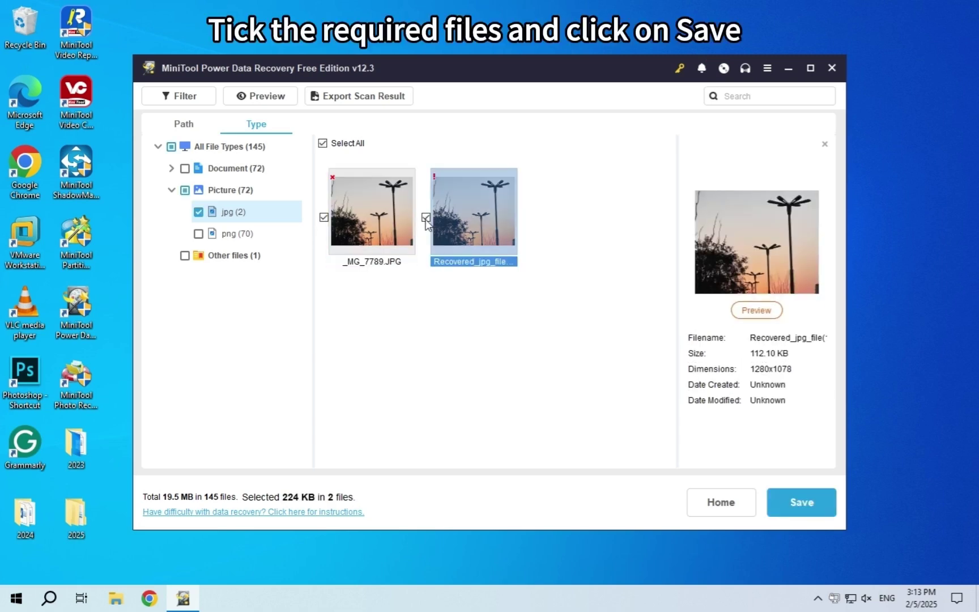
Step: Recover the two jpg files (224 KB) to the Desktop and close Power Data Recovery
left_click(777, 512)
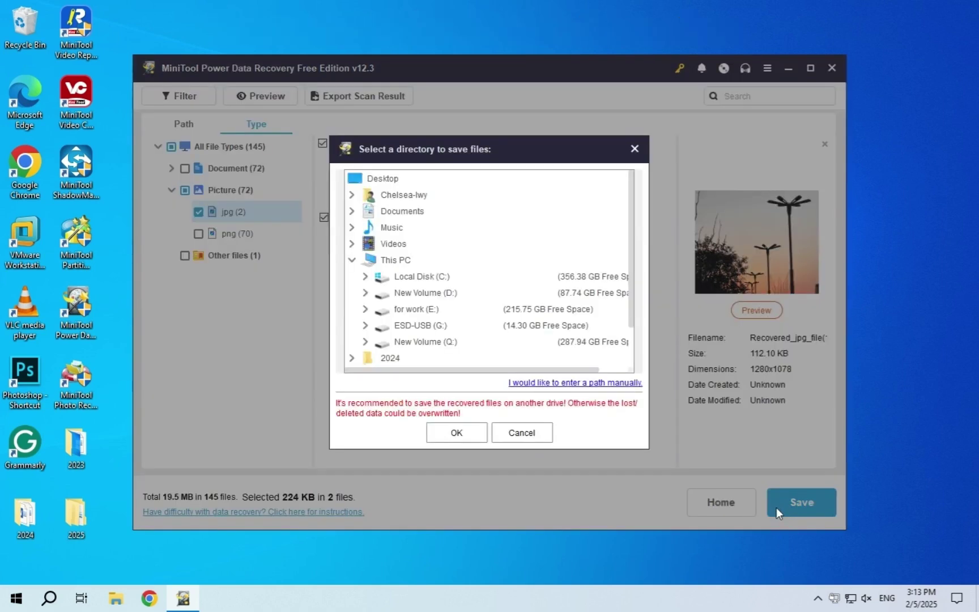
left_click(391, 179)
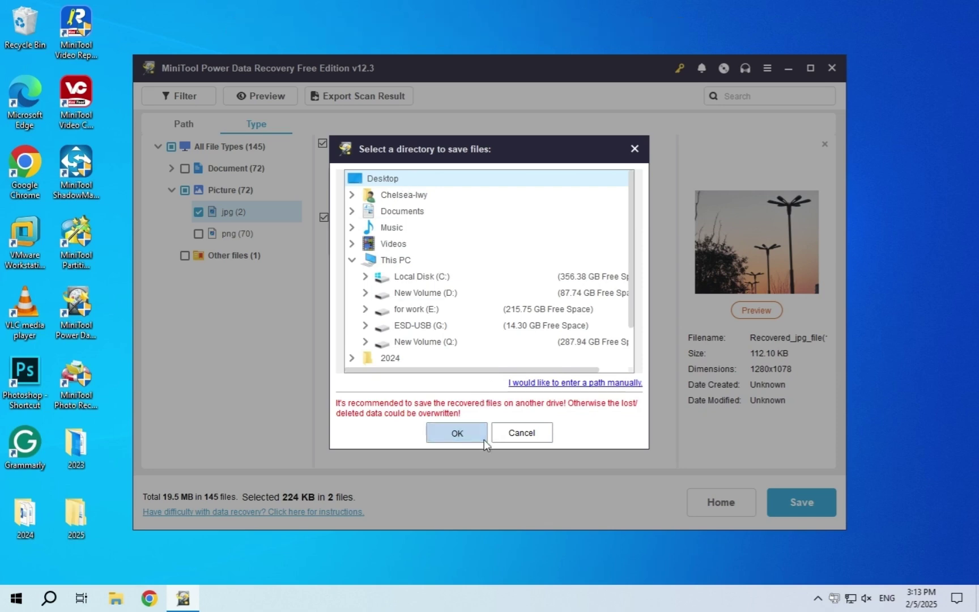
left_click(457, 433)
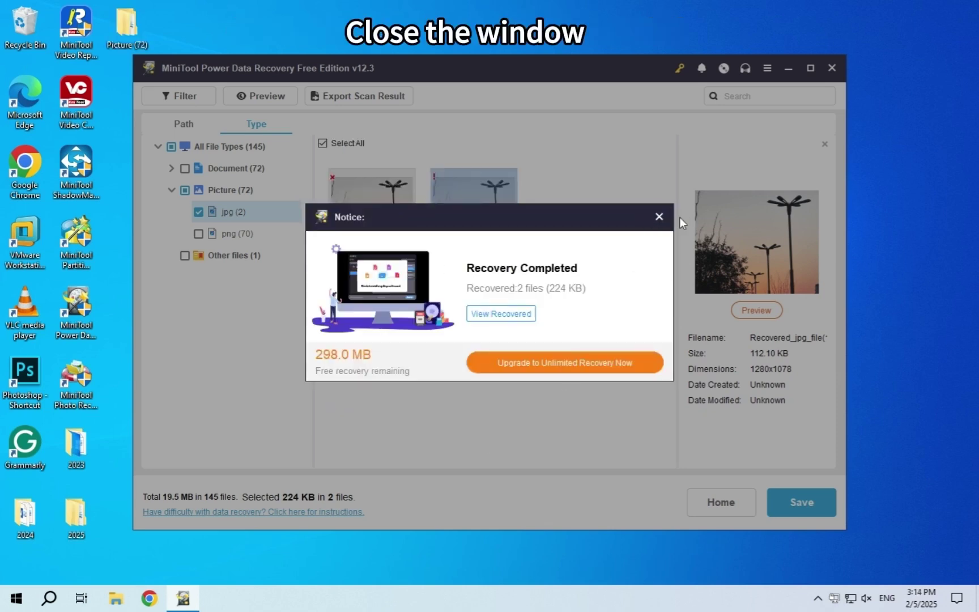
left_click(659, 216)
left_click(839, 74)
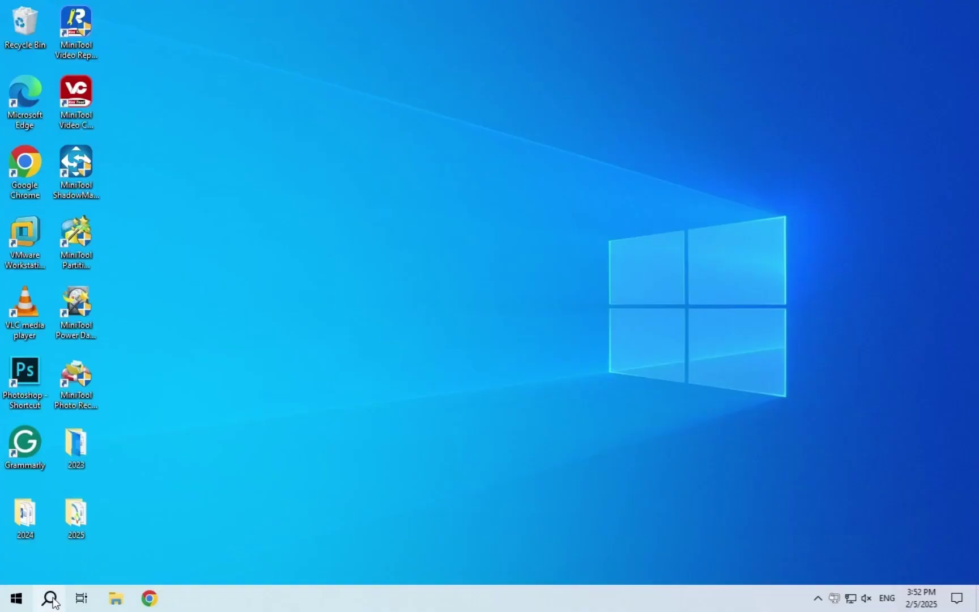
Step: Search for cmd and run Command Prompt as administrator
left_click(51, 599)
type("cmd")
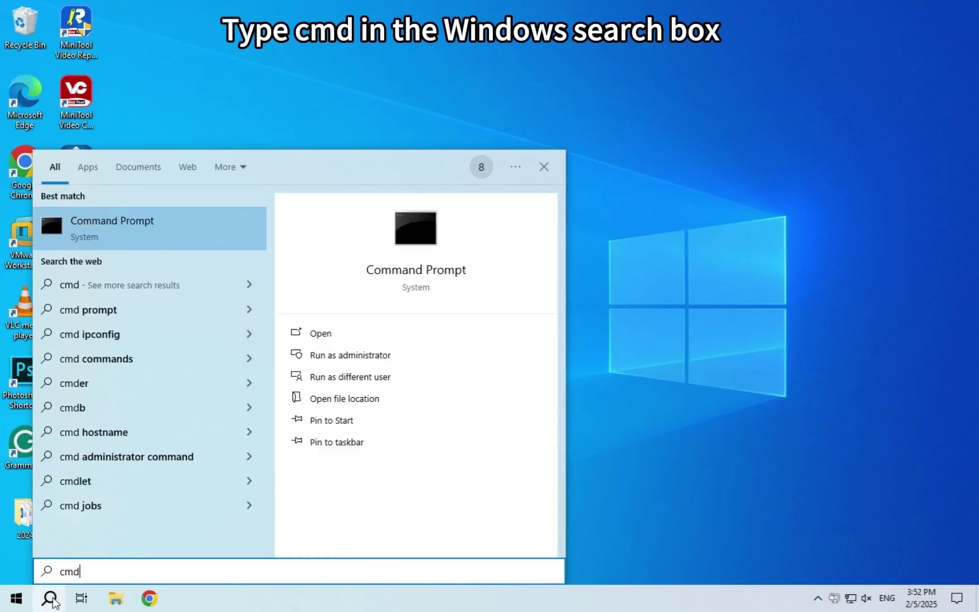
right_click(202, 243)
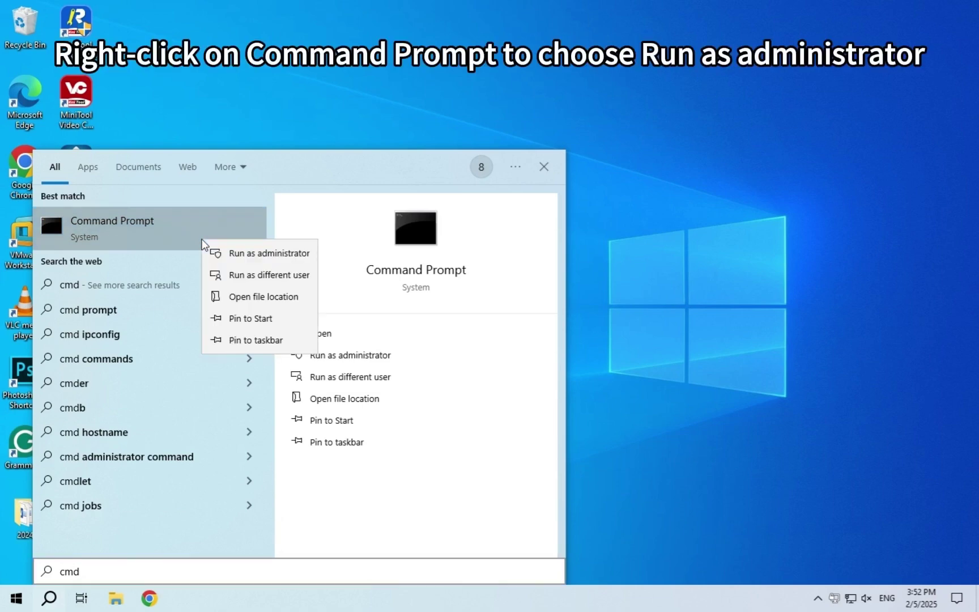
left_click(228, 258)
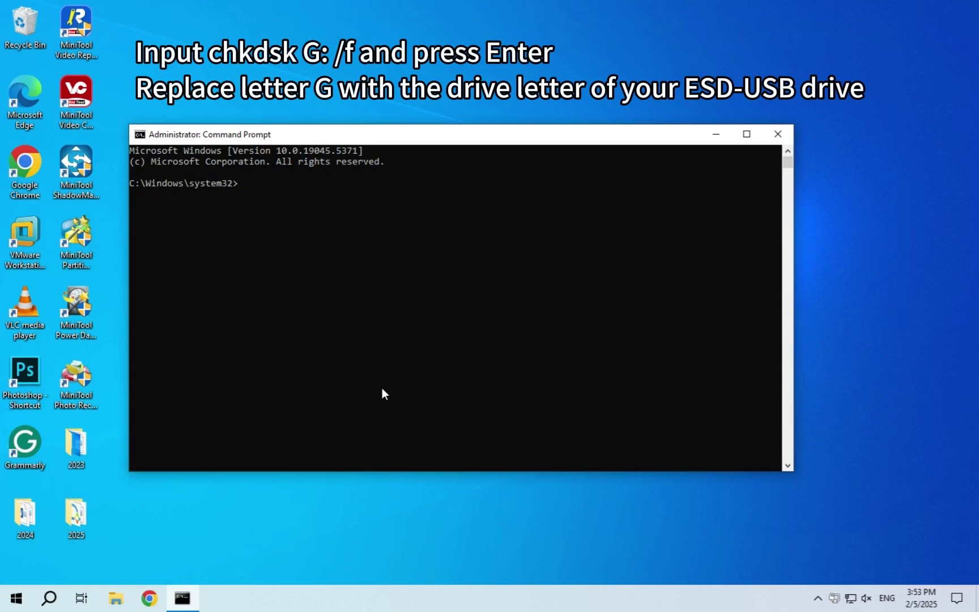
Step: Run chkdsk G: /f on the ESD-USB drive, then exit the console
type("chkdsk G: /f")
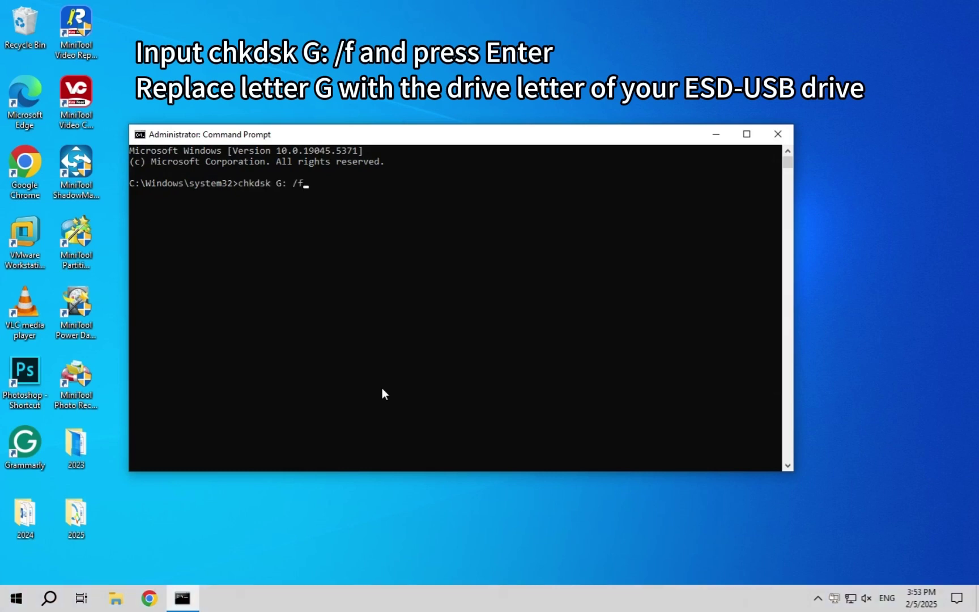
key("Return")
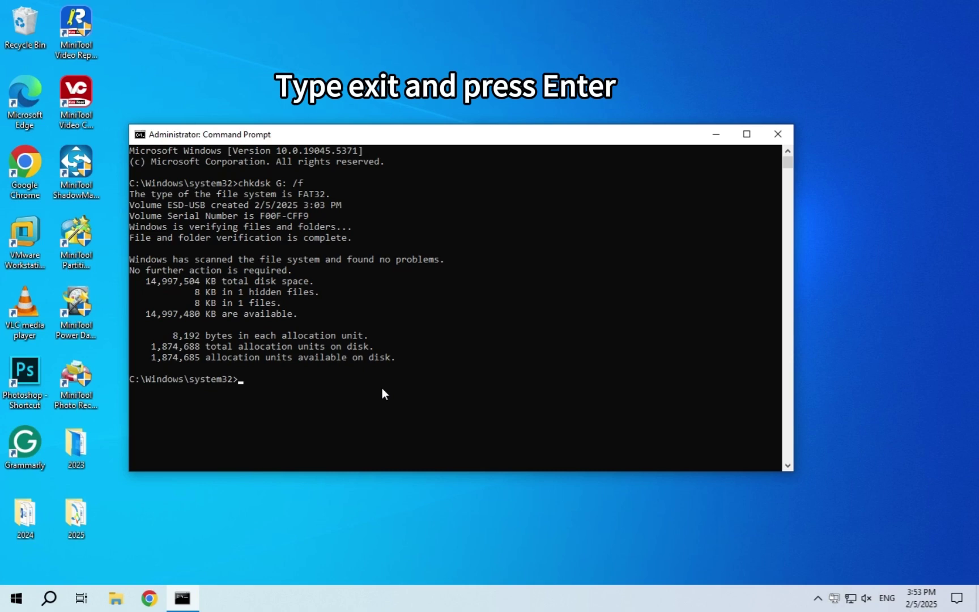
type("exit")
key("Return")
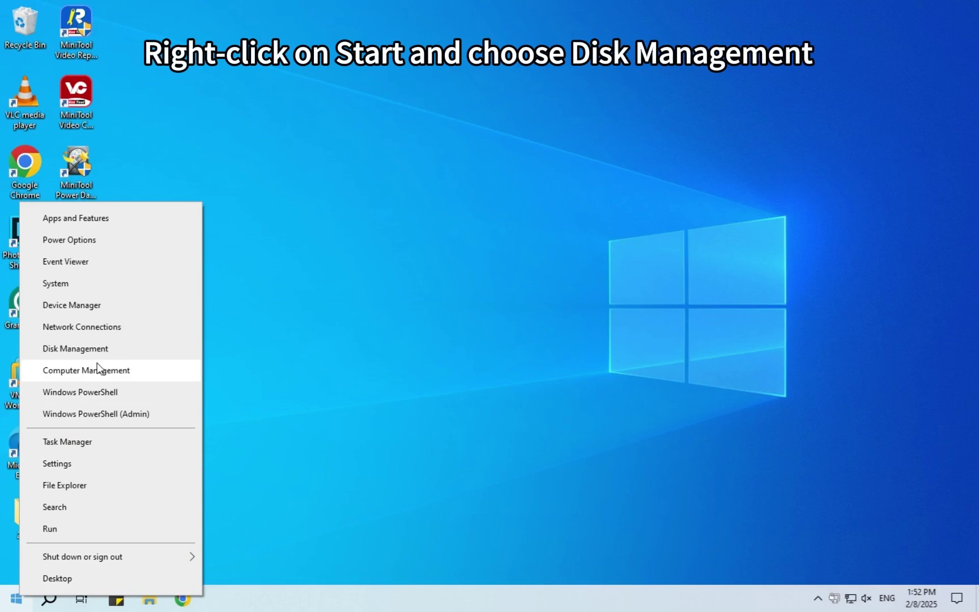
Step: In Disk Management, bring up the context menu for Disk 2's 25.73 GB unallocated space
left_click(105, 356)
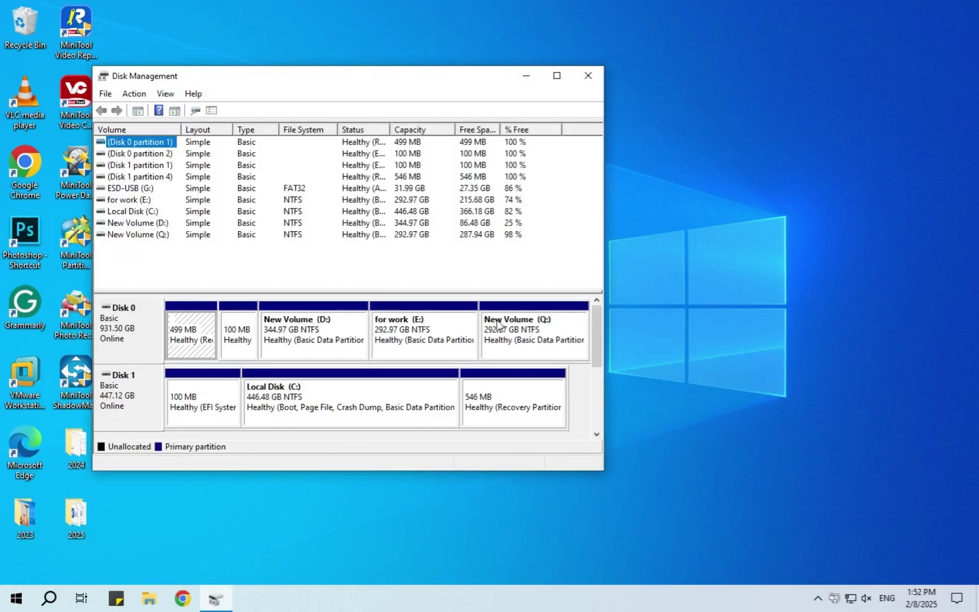
left_click_drag(601, 349, 605, 402)
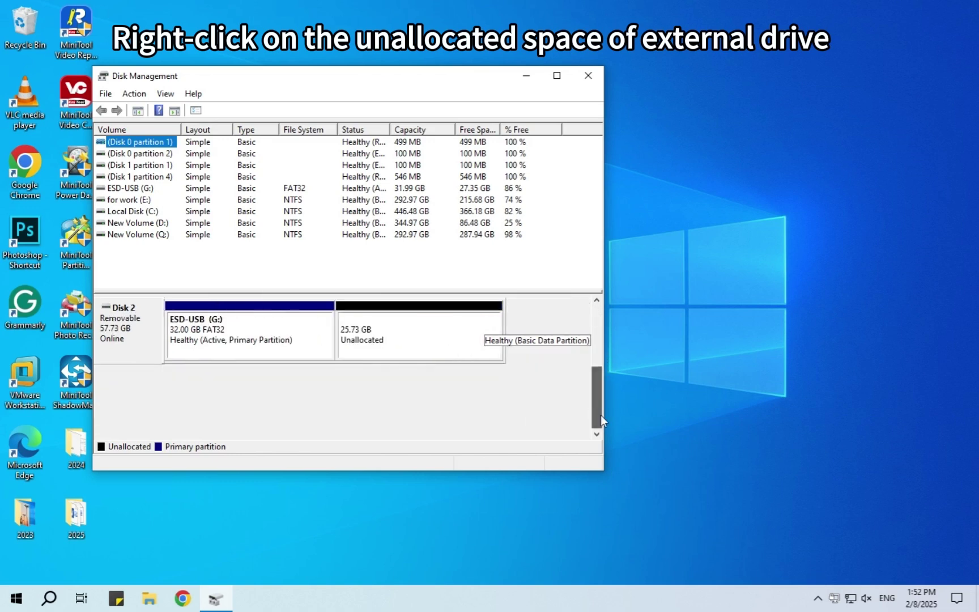
right_click(412, 339)
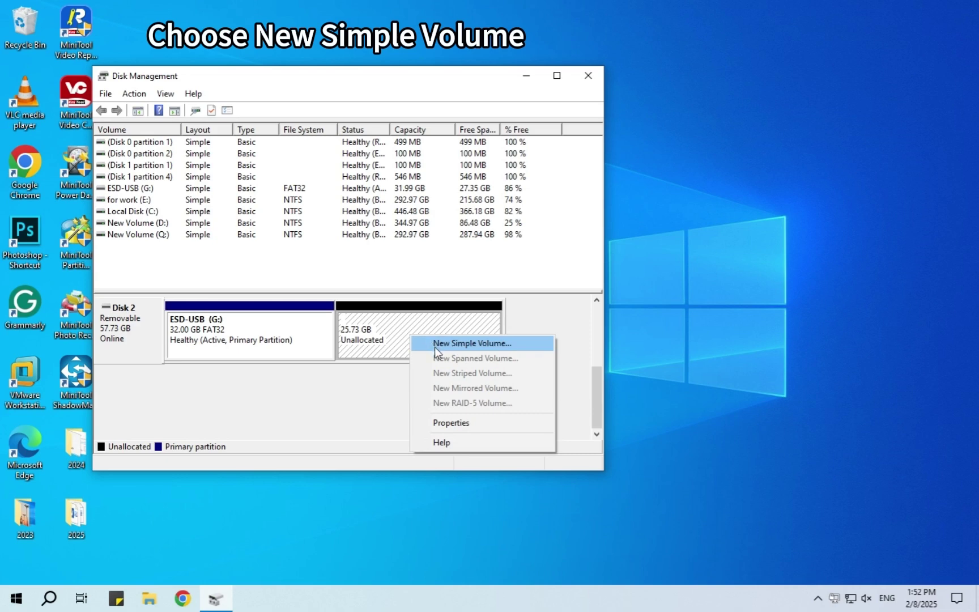
Step: Start a New Simple Volume of 26350 MB with drive letter H
left_click(434, 343)
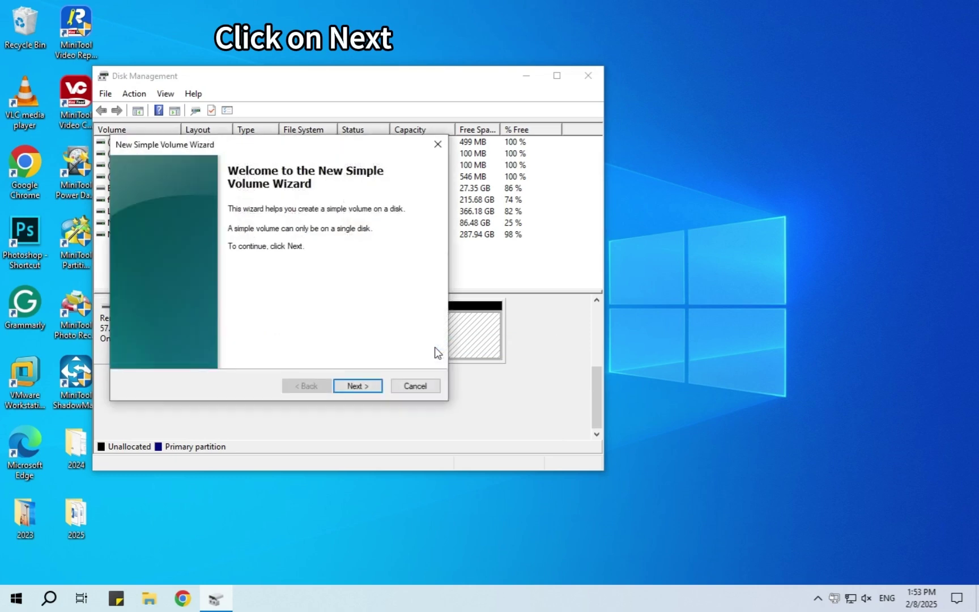
left_click(377, 387)
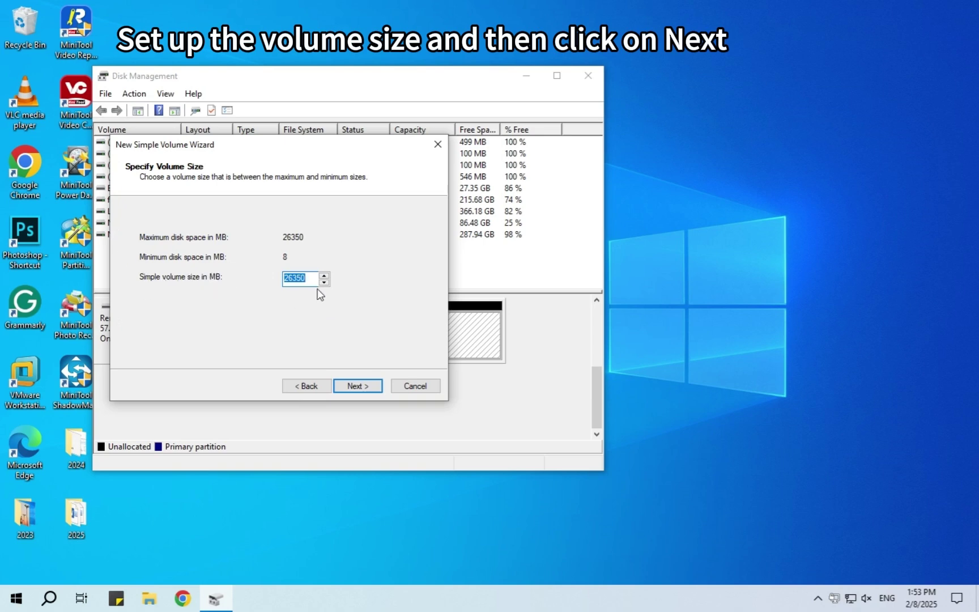
left_click(364, 390)
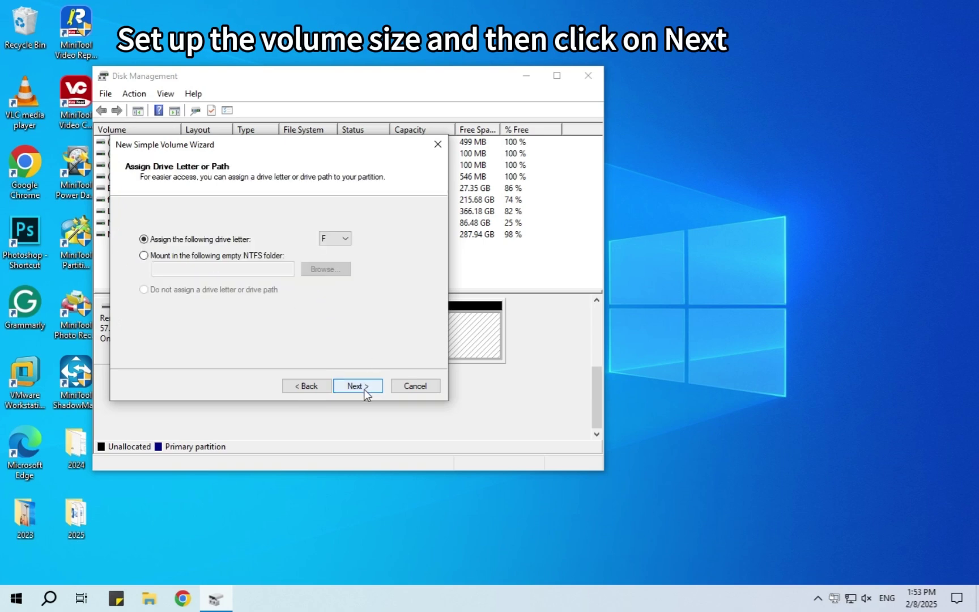
left_click(346, 238)
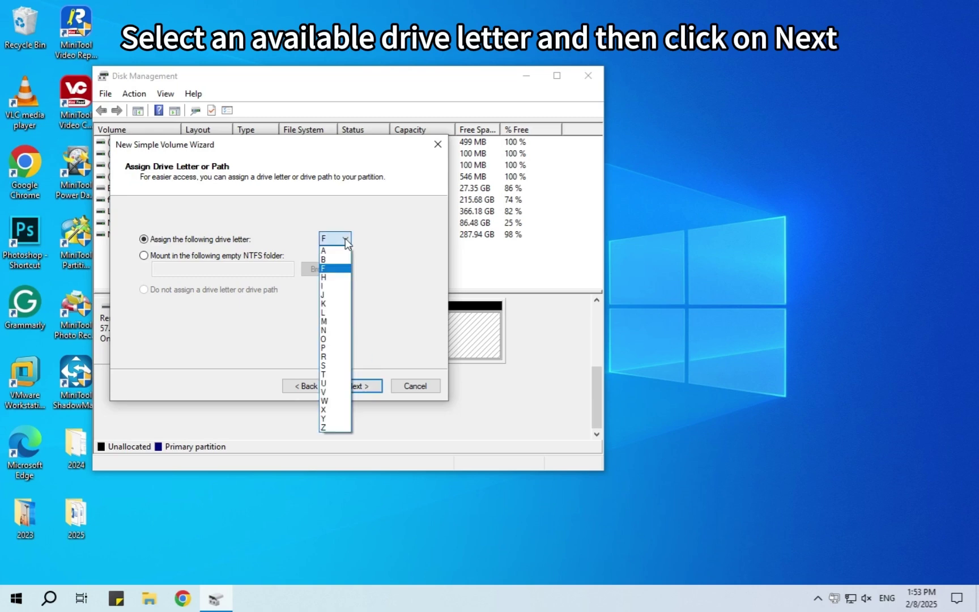
left_click(336, 276)
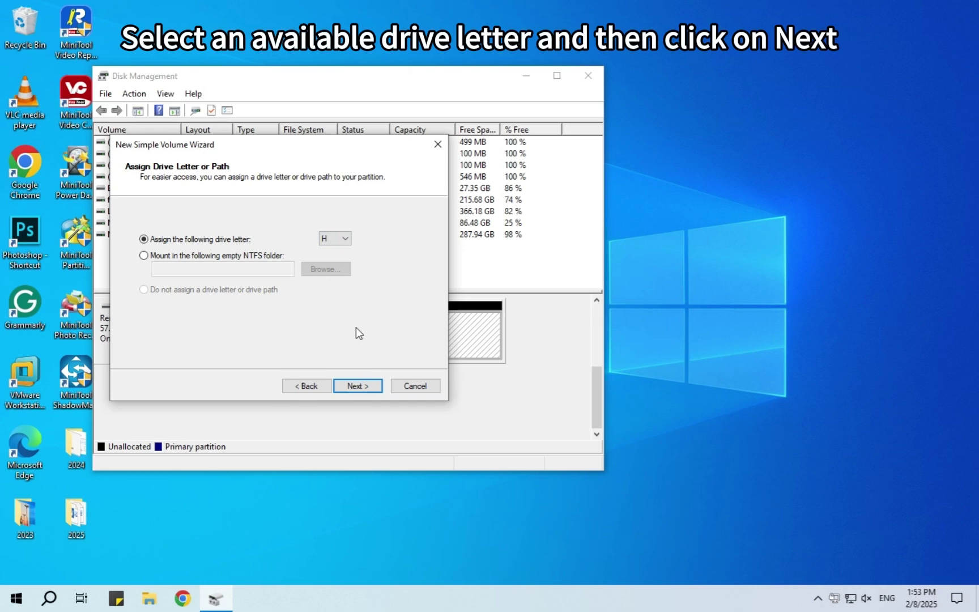
left_click(375, 390)
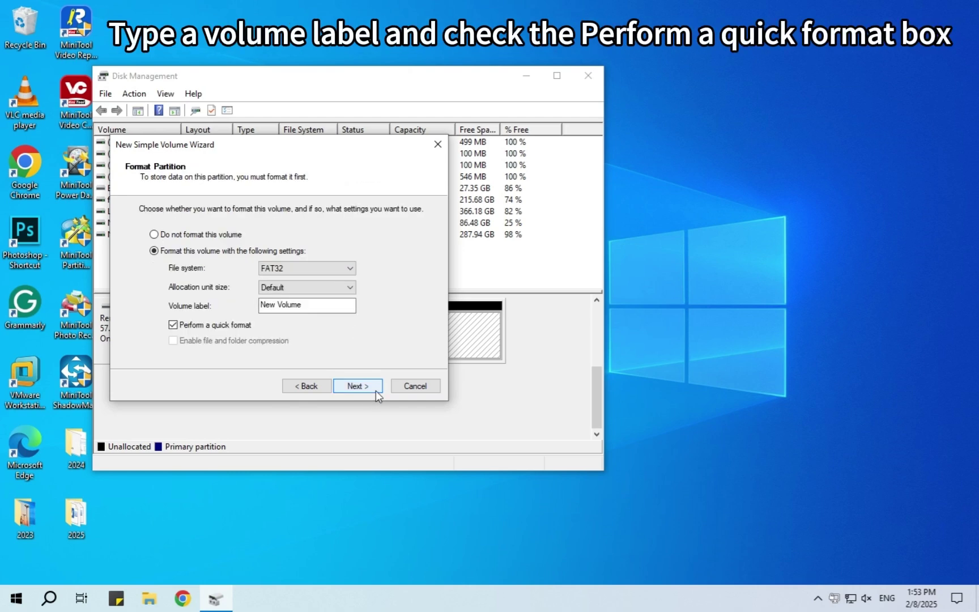
Step: Quick-format the volume FAT32 labelled New Volume and finish the wizard
left_click_drag(310, 304, 260, 305)
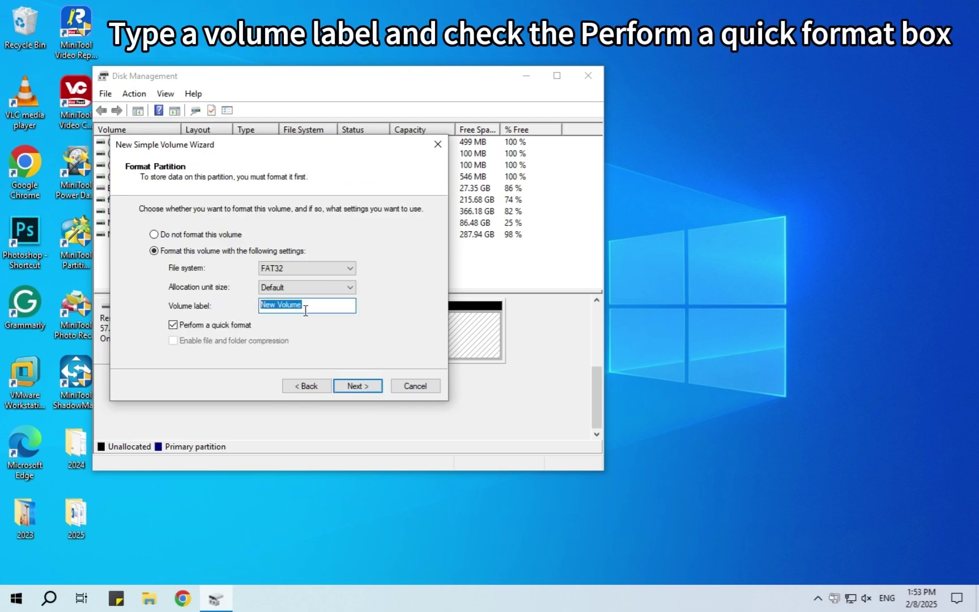
left_click(325, 310)
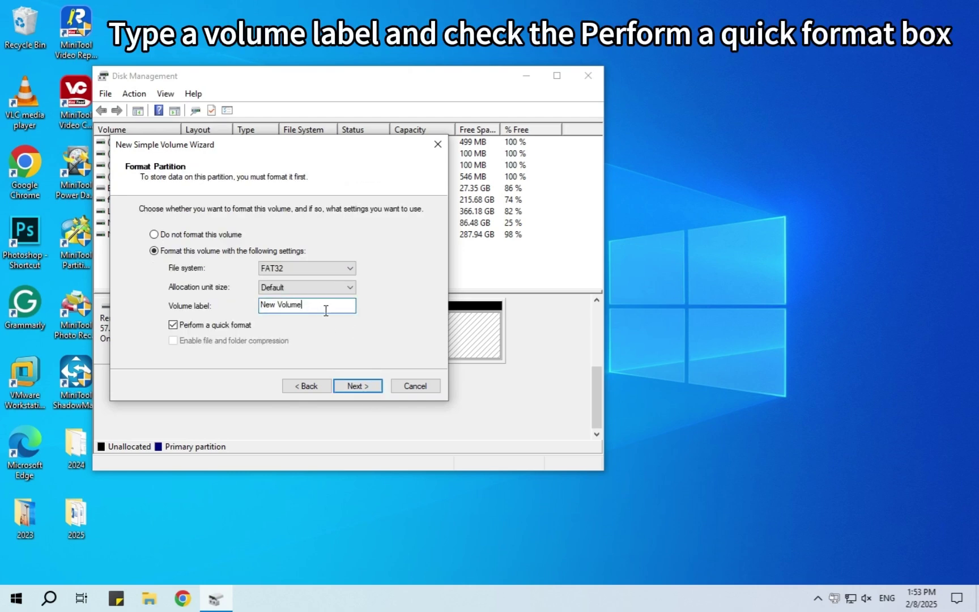
left_click(169, 320)
left_click(187, 327)
left_click(213, 332)
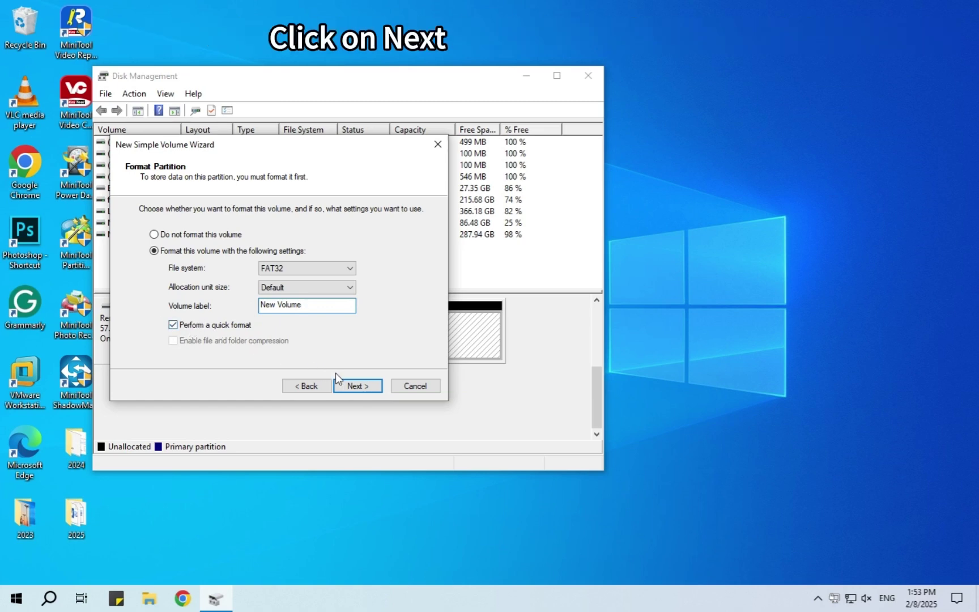
left_click(374, 386)
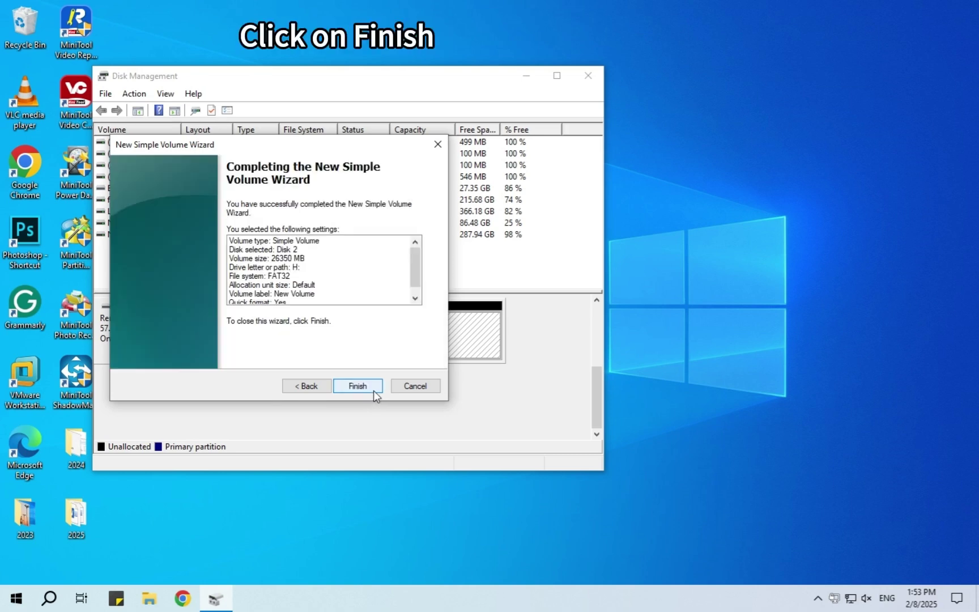
left_click(374, 390)
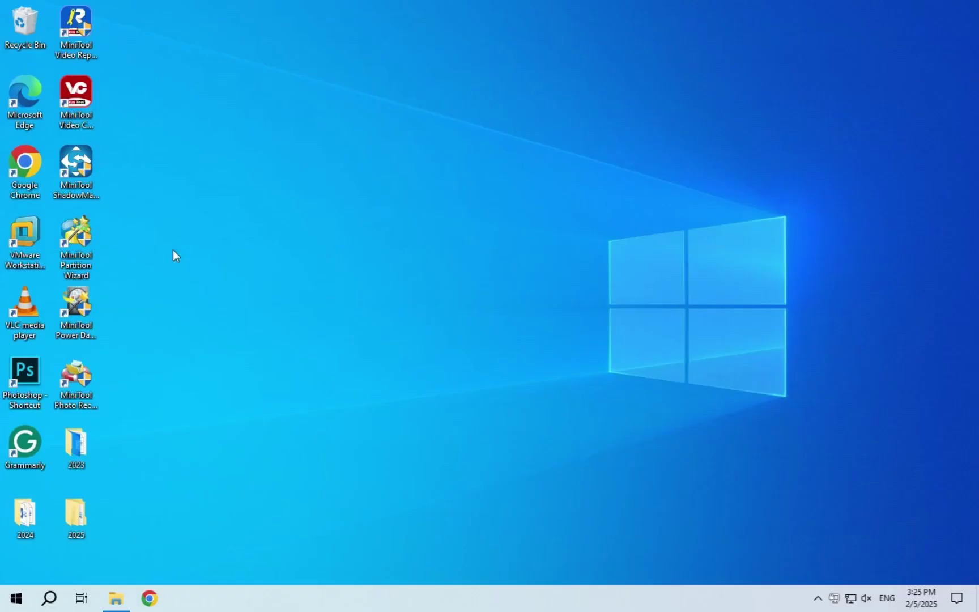
Step: Launch MiniTool Partition Wizard and start formatting the G:ESD-USB partition
double_click(83, 237)
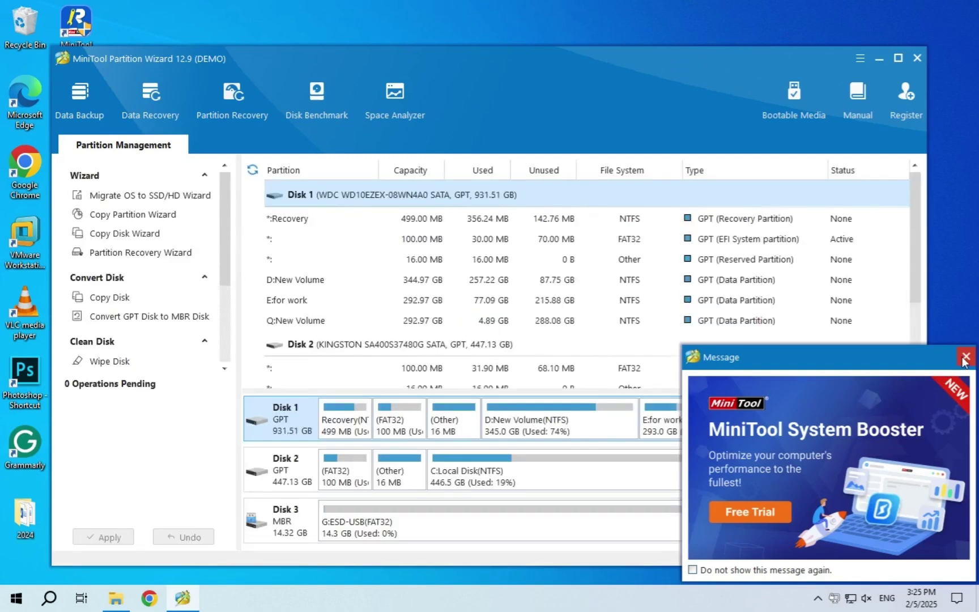
left_click(960, 357)
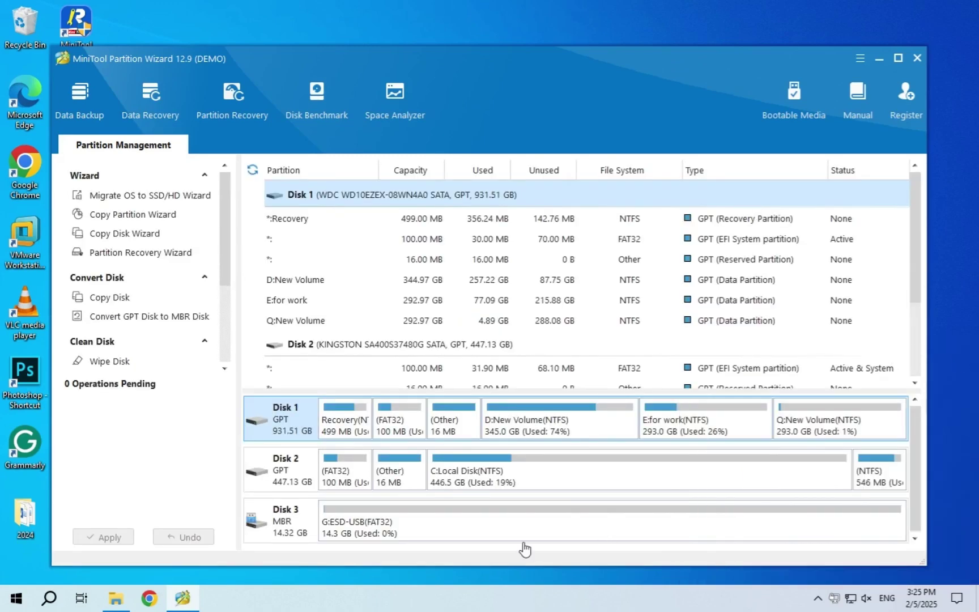
right_click(421, 524)
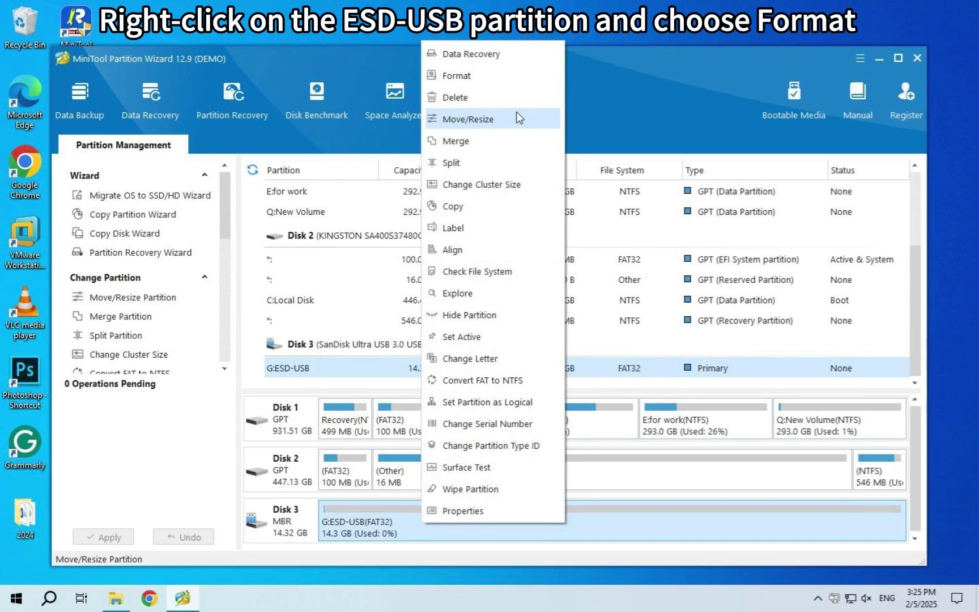
left_click(513, 89)
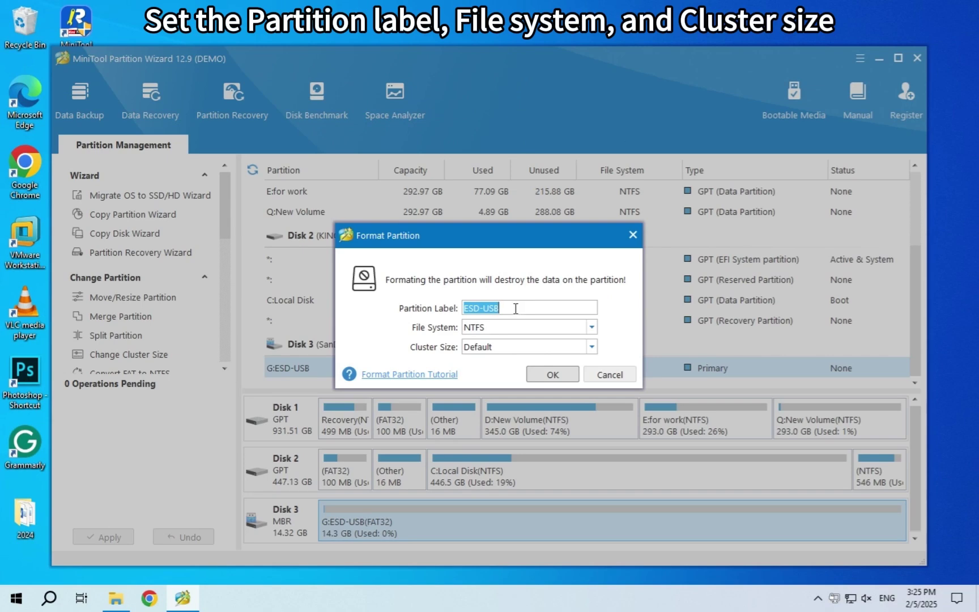
Step: Set the label 'new volume', FAT32 file system and default cluster size, and confirm
type("new volume")
left_click(590, 328)
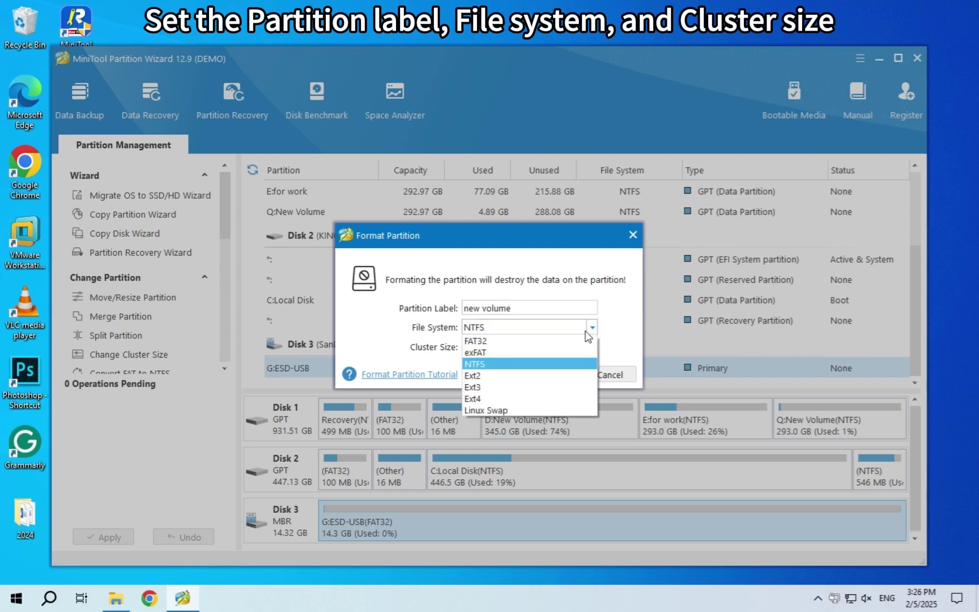
left_click(573, 341)
left_click(571, 347)
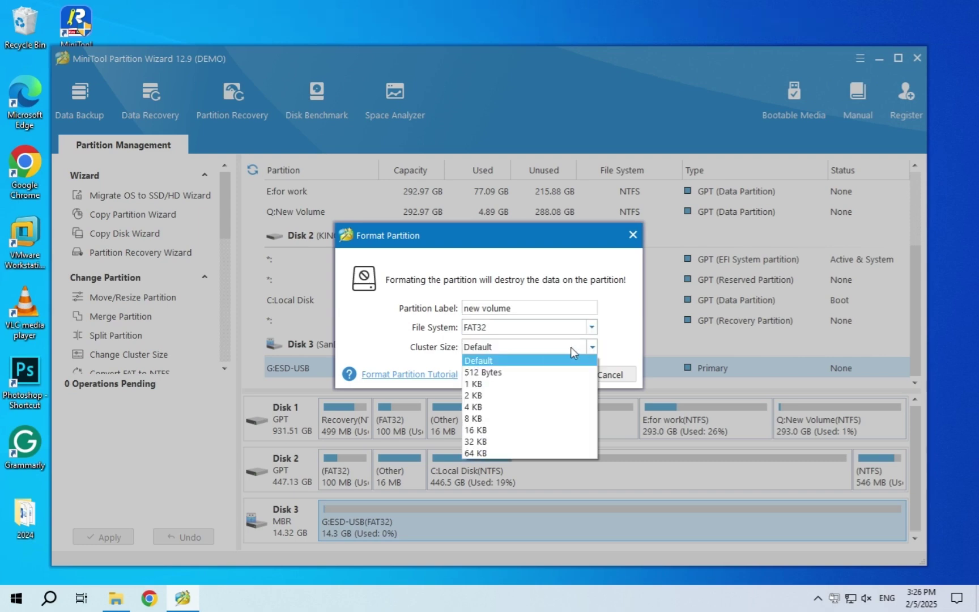
left_click(542, 360)
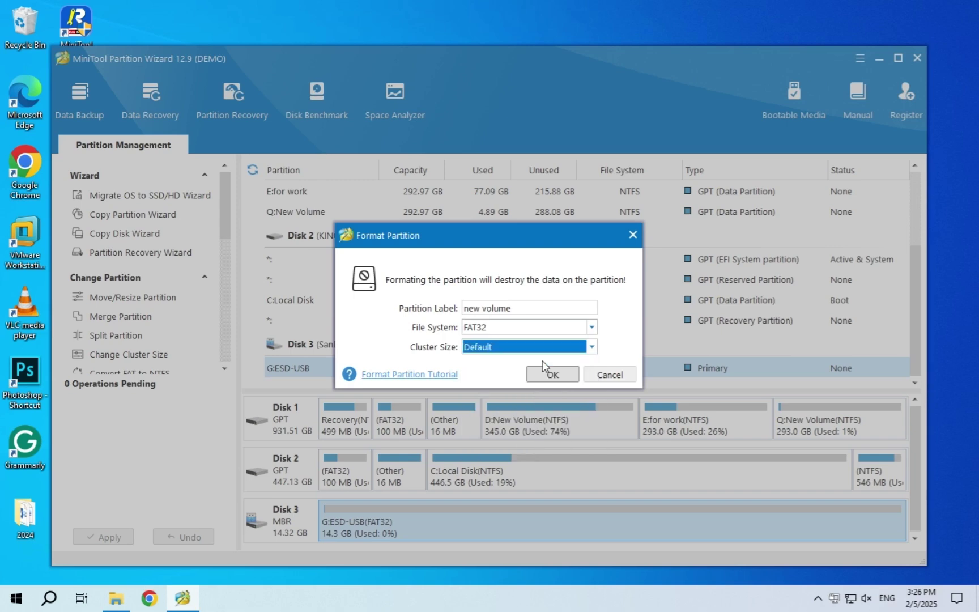
left_click(569, 376)
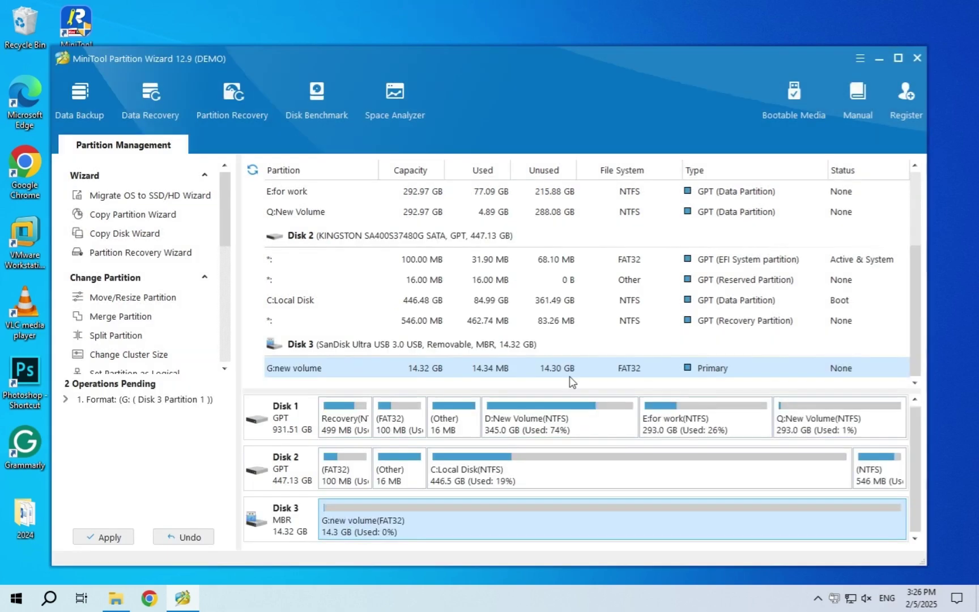
Step: Apply the pending FAT32 format operation on G:
left_click(110, 543)
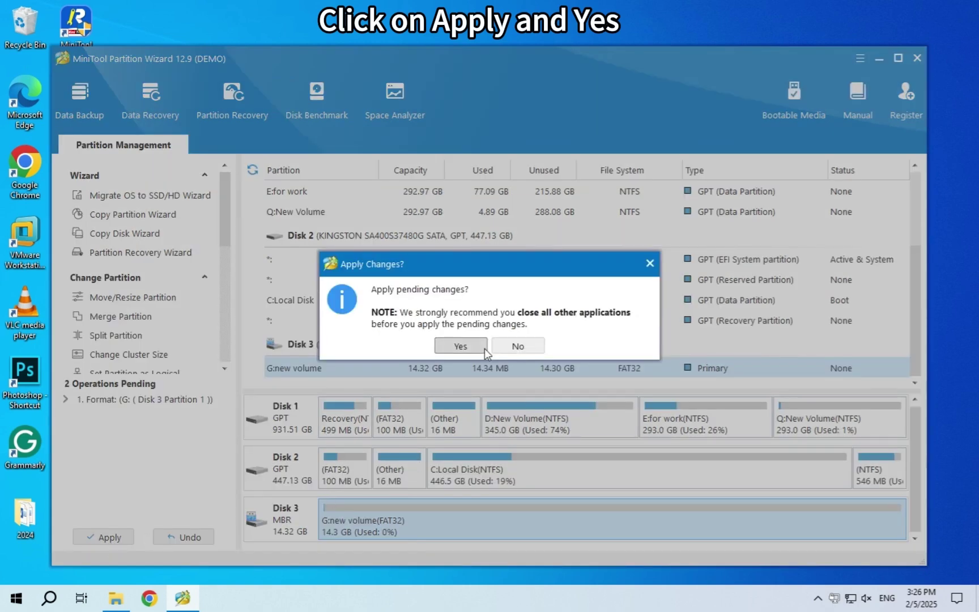